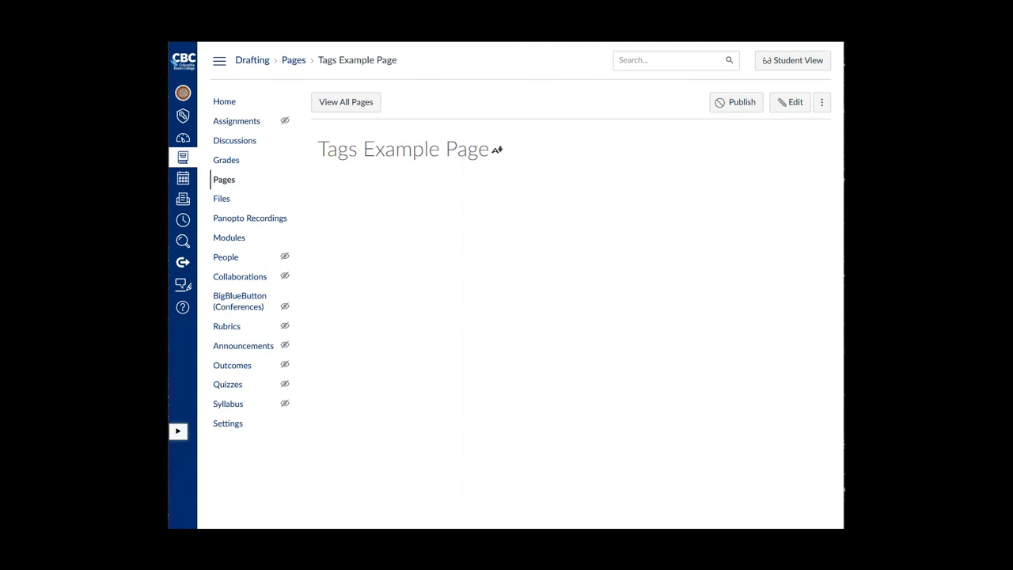
Step: Edit the Tags Example Page and insert the course image tabs-full-2.jpg into its body
left_click(797, 111)
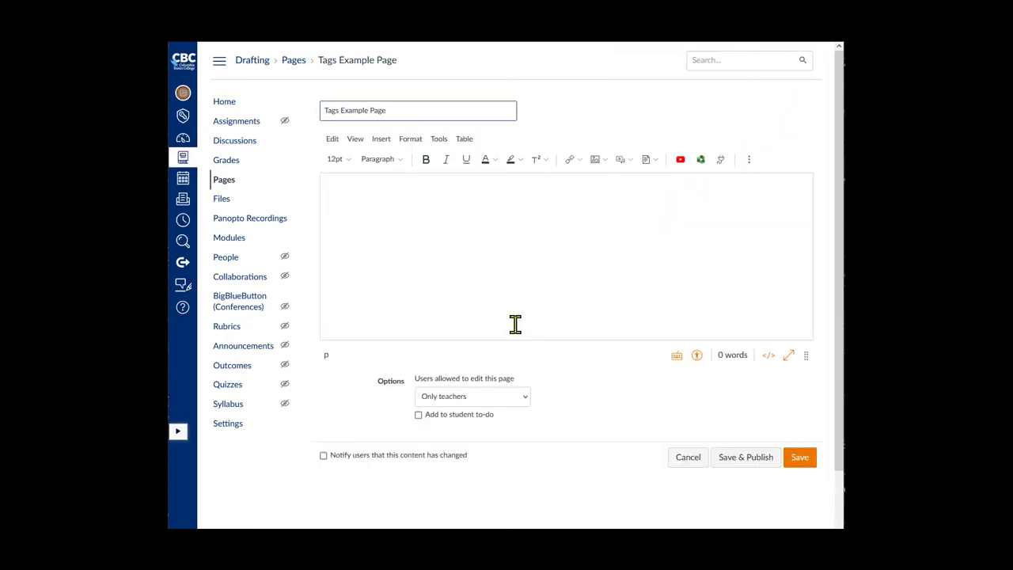
left_click(338, 185)
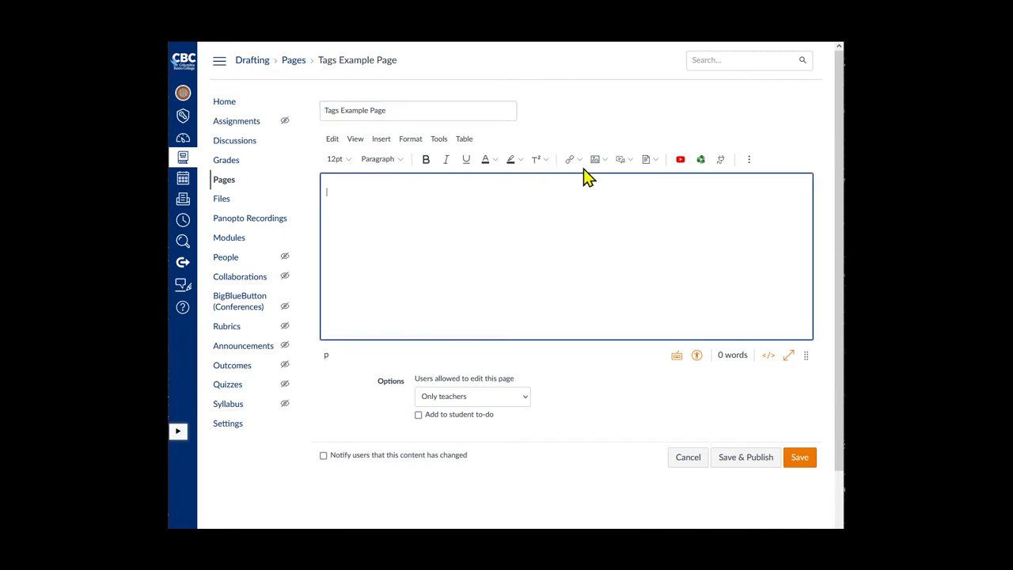
left_click(605, 163)
left_click(608, 198)
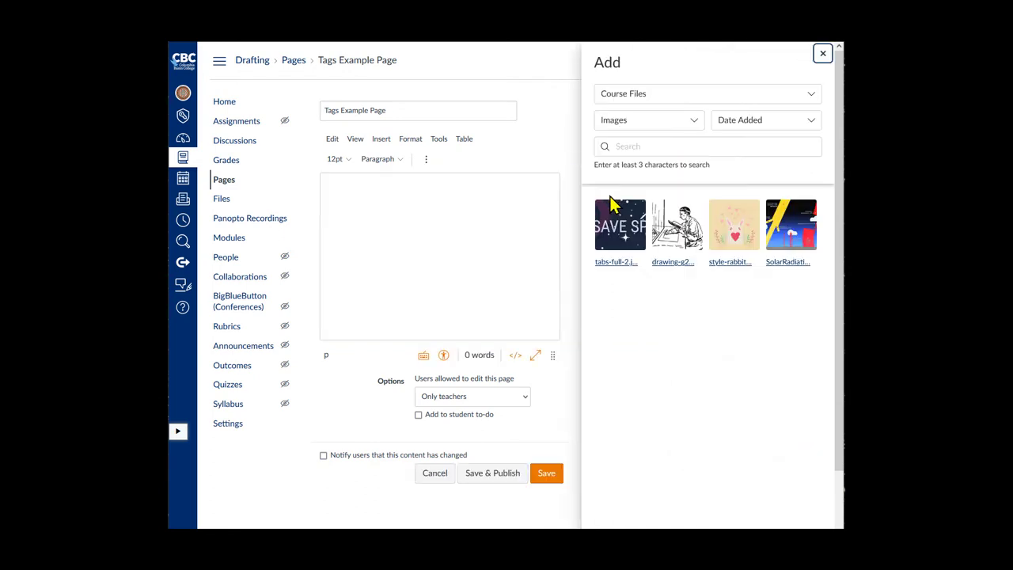
left_click(618, 226)
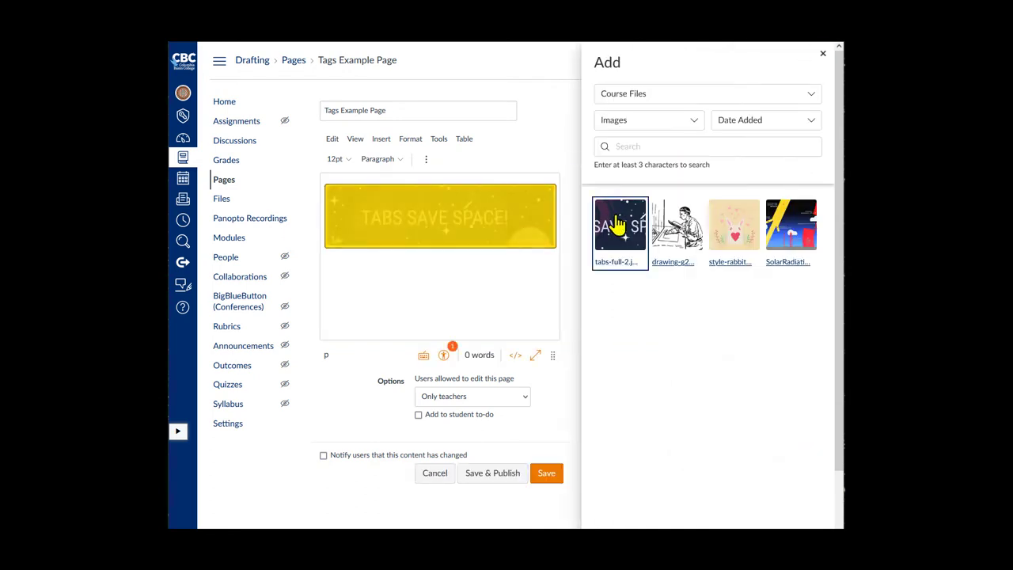
left_click(823, 56)
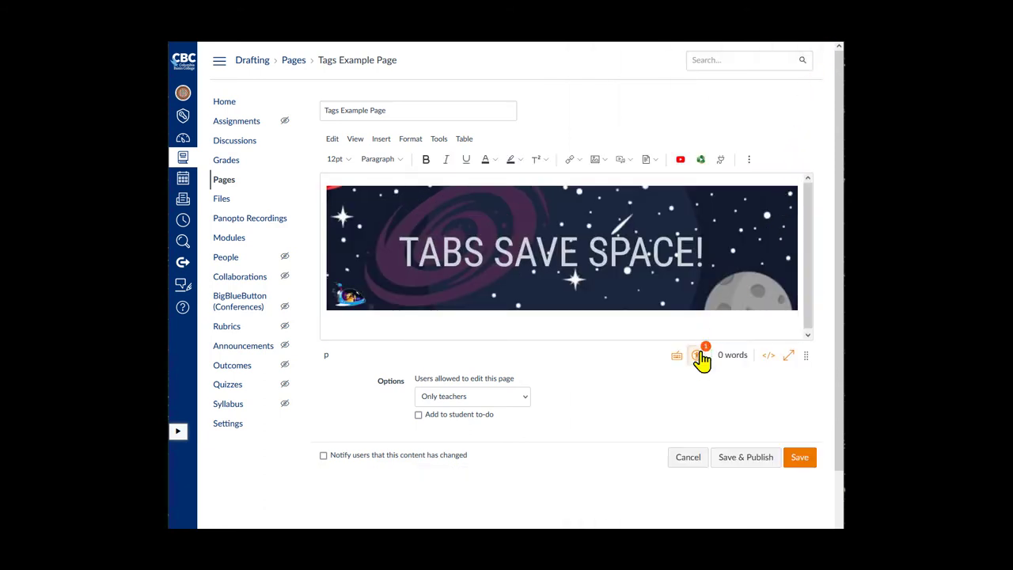
Step: Resolve the banner image's alt text issue in the Accessibility Checker by marking it as a decorative image
left_click(697, 356)
left_click(690, 250)
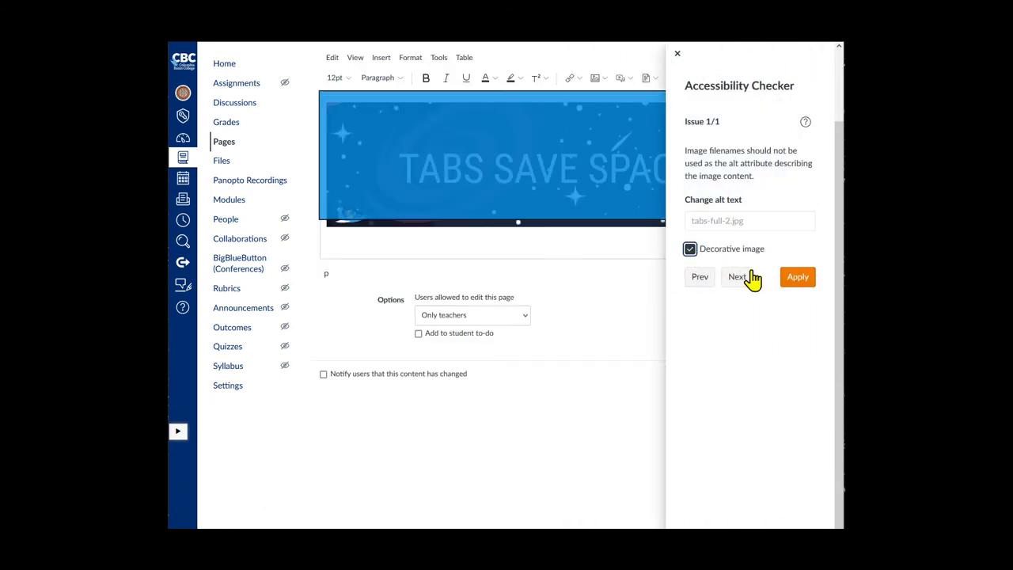
left_click(797, 277)
left_click(678, 53)
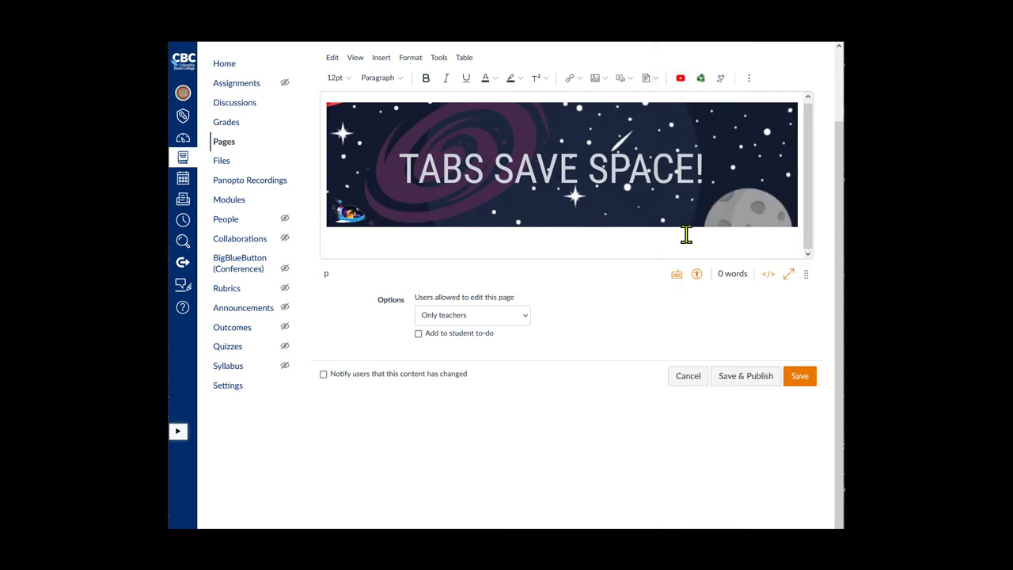
Step: Enlarge the editing area and add "Overview" below the banner image as a Heading 2
left_click_drag(805, 274, 811, 475)
left_click(348, 241)
type("Ov")
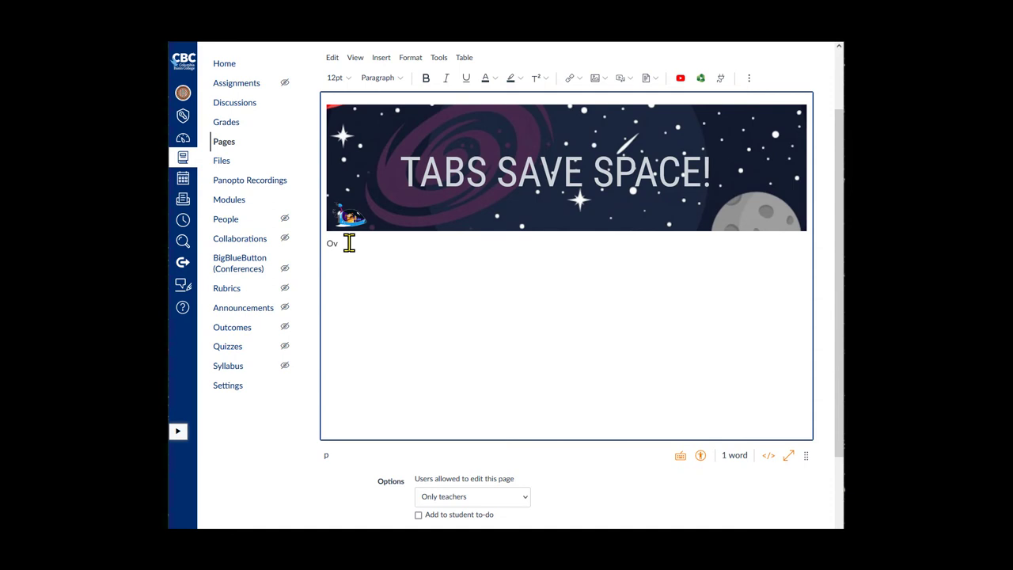
type("erview")
left_click(380, 79)
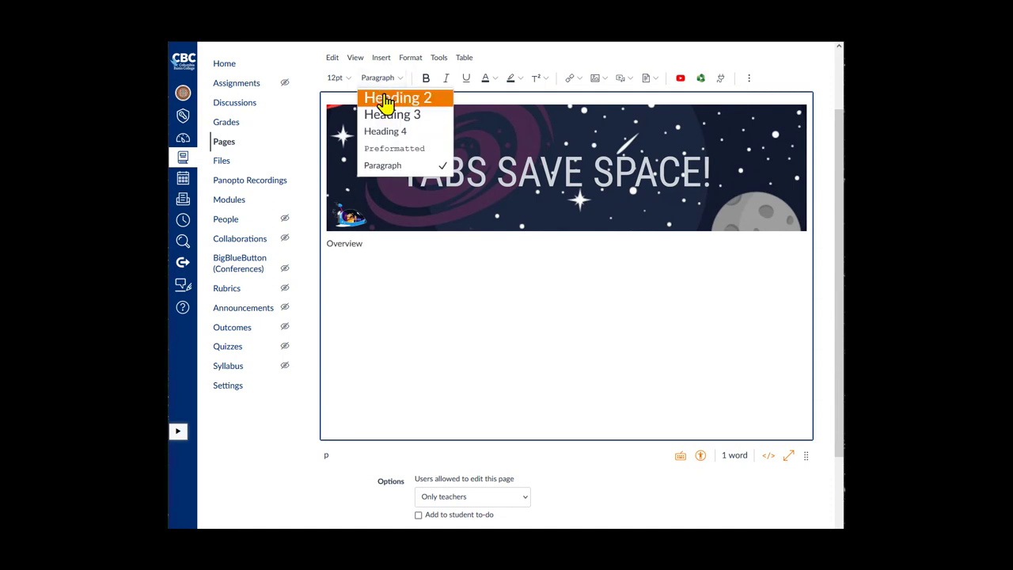
left_click(386, 98)
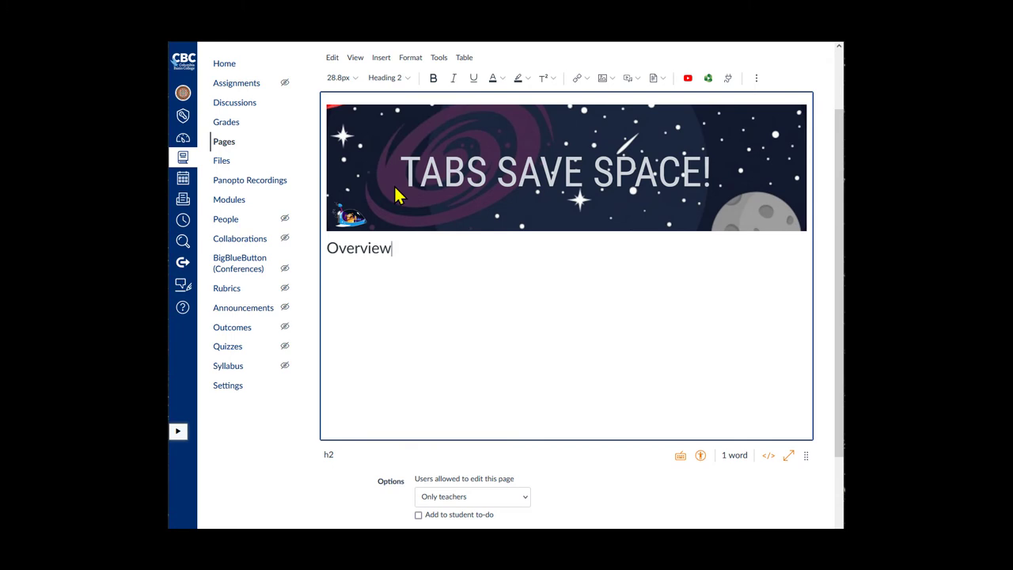
Step: Add the "Tabbed pages are an effective way to place multi-screen content on a single screen" paragraph under Overview and switch to the HTML source
key("Return")
type("Tabbed pages are an effective way to place multi-screen content on a single screen without overwhelming the learner visually. This is important in an online environment where too much of a good thing (i.e., information) becomes a bad thing for learning. Ideally, the content of each tabbed page uses the full page, but doesn't require scrolling down to get the full story; pages as close as possible to this ideal enhance readability, accessibility, and comprehension for learners")
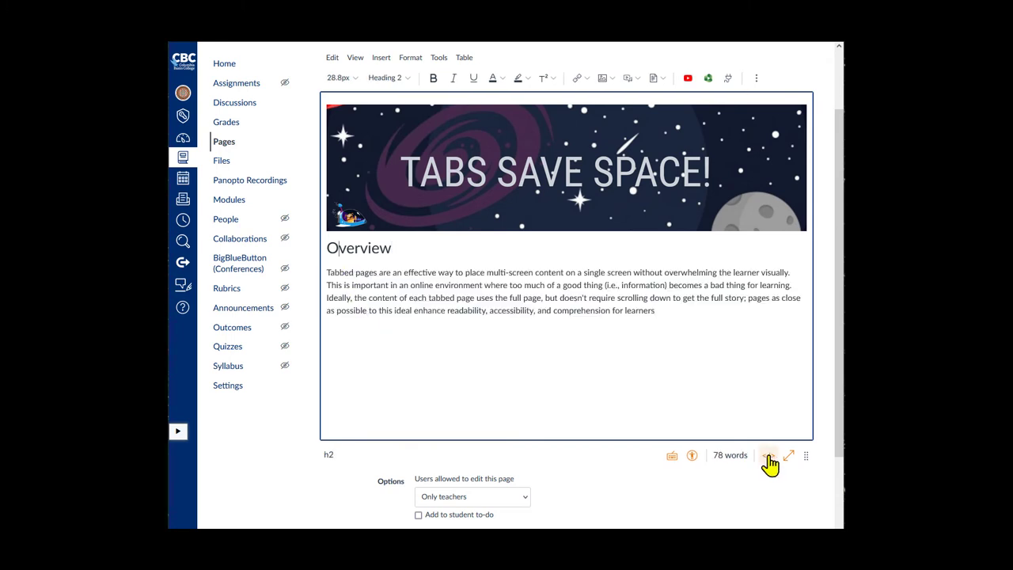
left_click(768, 458)
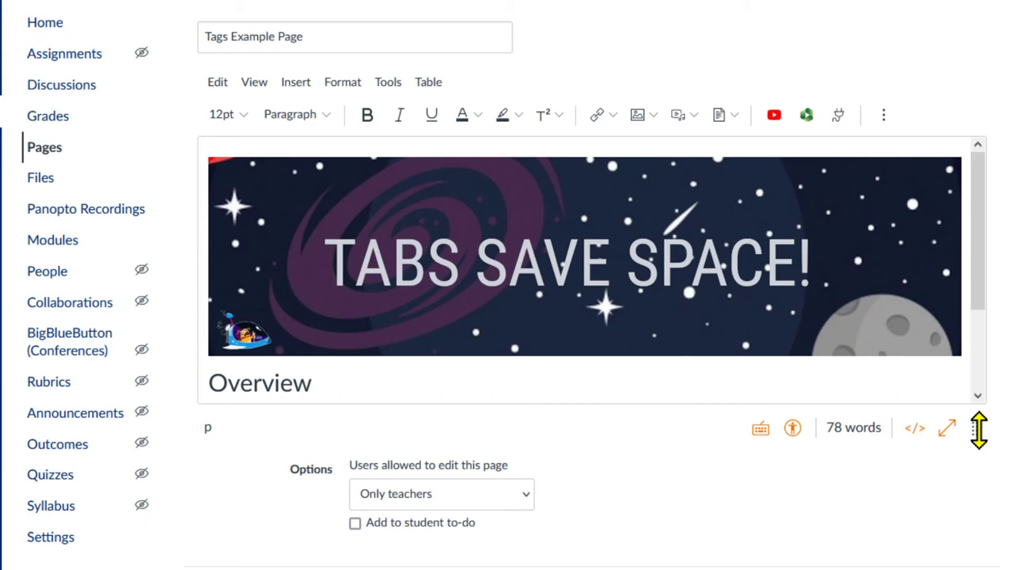
Step: Enlarge the visual editing area and place the cursor at the end of the overview paragraph
left_click_drag(979, 429, 980, 562)
left_click(791, 497)
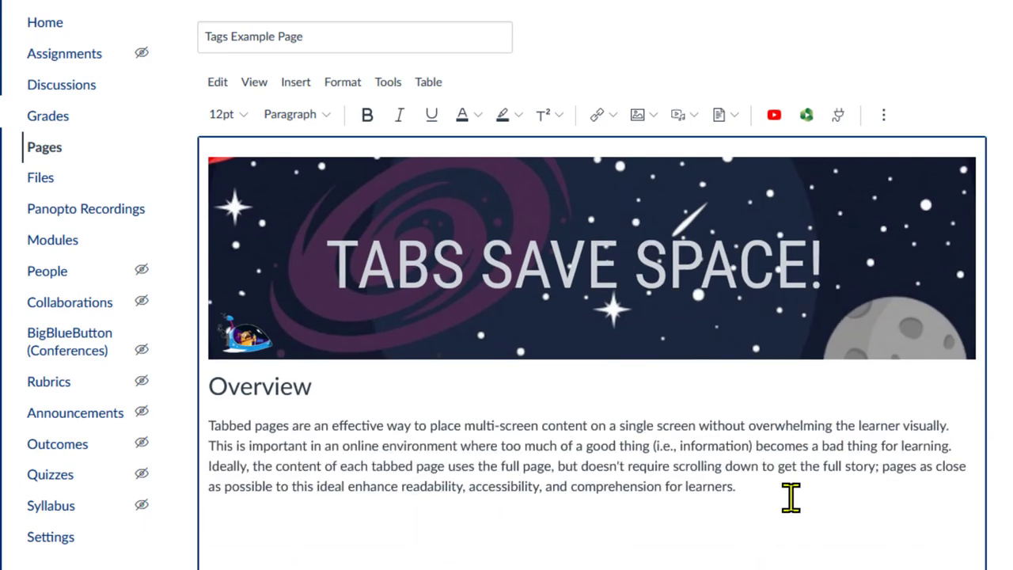
scroll(791, 497, "down", 1)
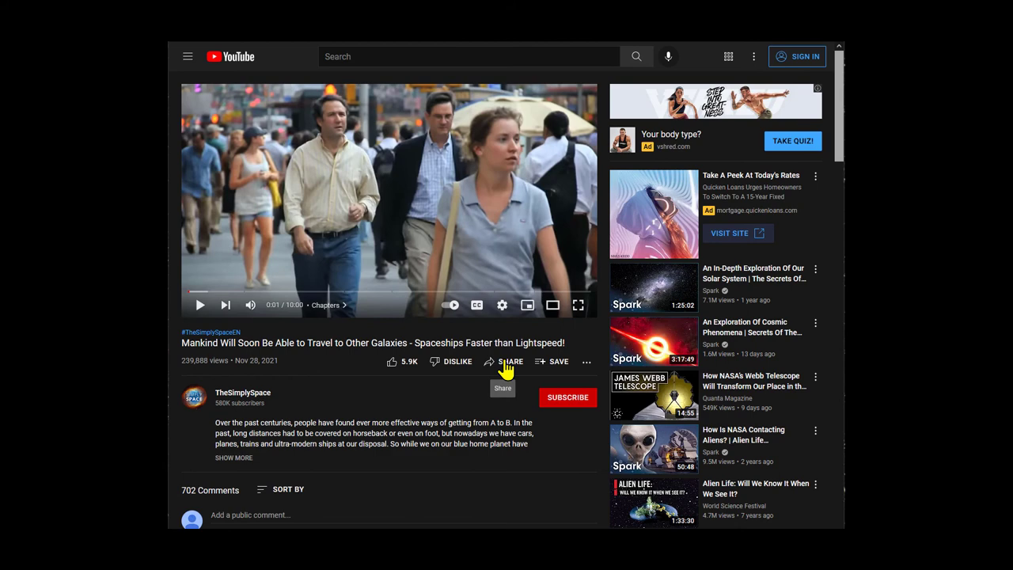
Step: On YouTube, copy the iframe embed code of the video about spaceships faster than lightspeed
left_click(505, 366)
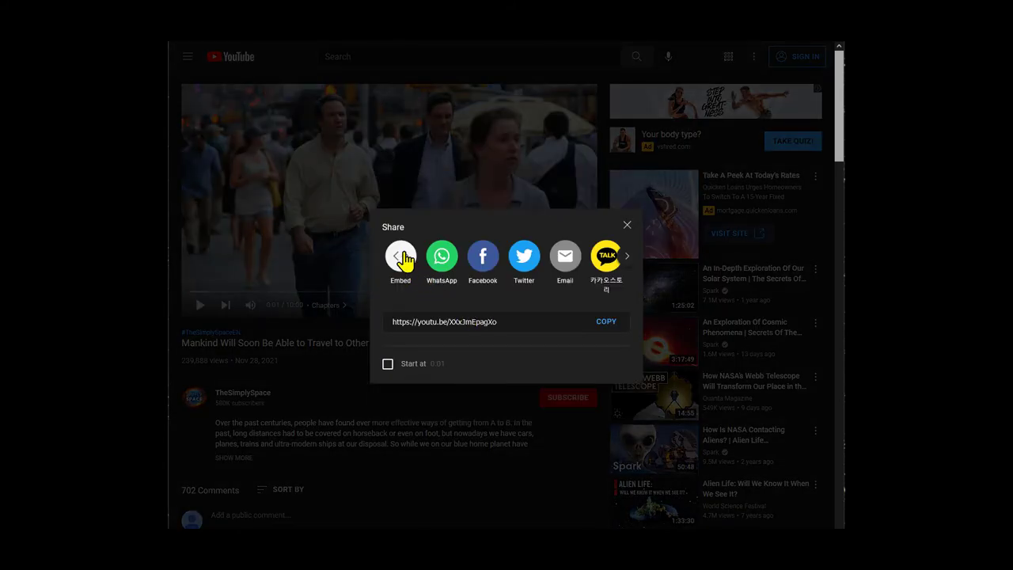
left_click(402, 256)
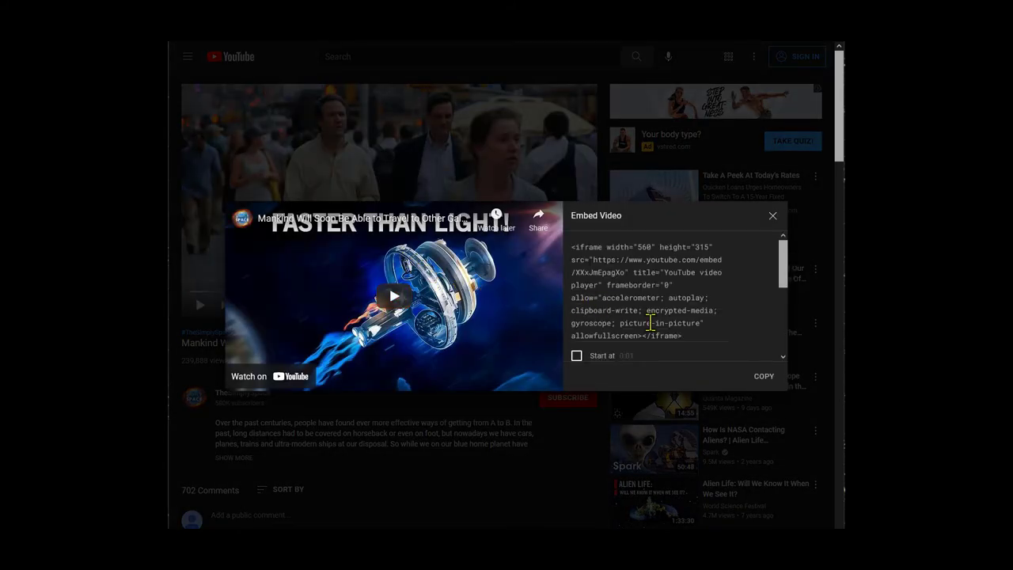
left_click(764, 379)
key("ctrl+c")
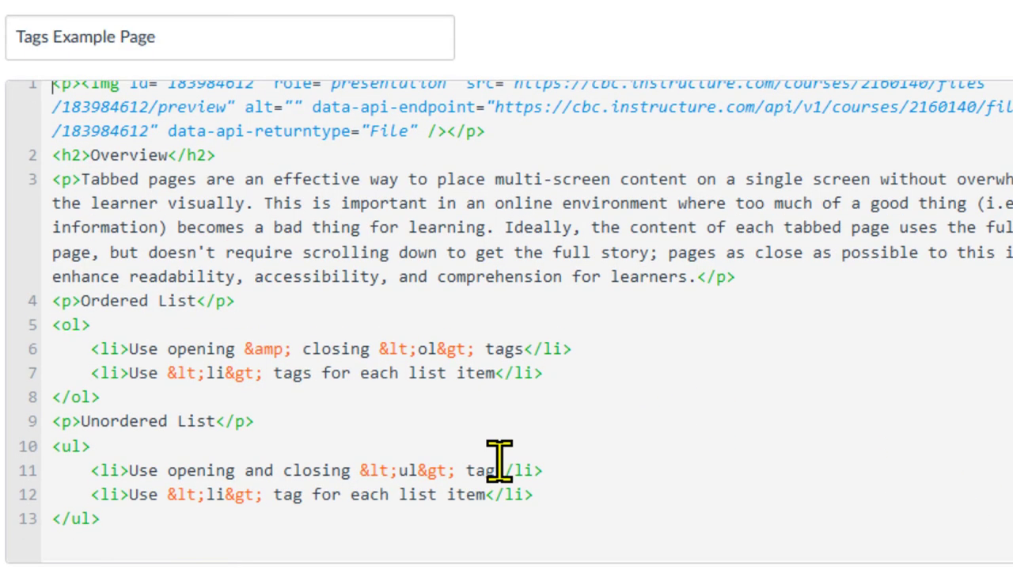
Step: In the Canvas page's HTML, add a <p></p> pair after the closing </ul>, paste the iframe code inside it, and check the rendered video
left_click(120, 524)
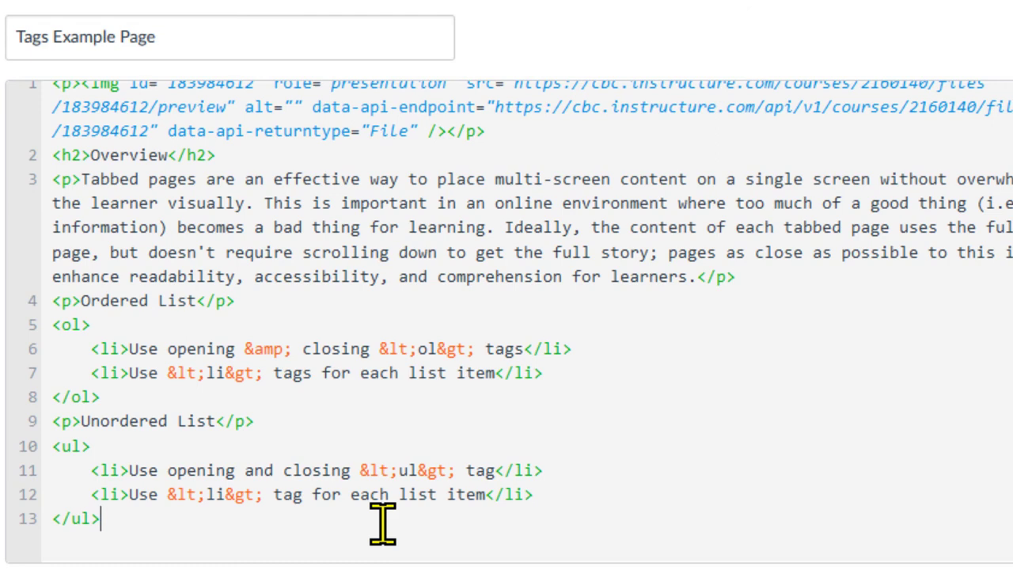
key("Return")
type("<p><")
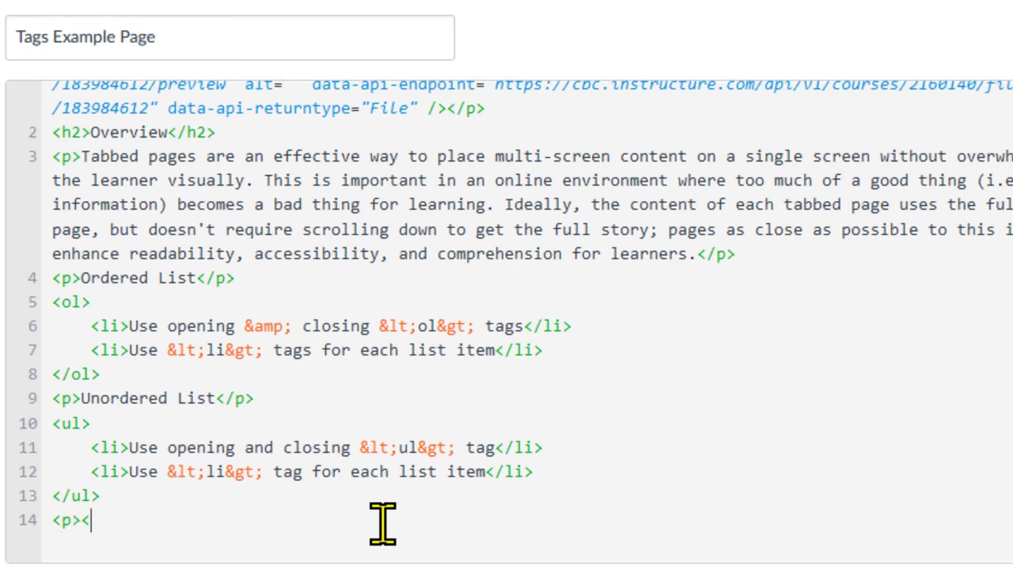
type("/p>")
key("Left")
key("Left")
key("Left")
key("Left")
key("ctrl+v")
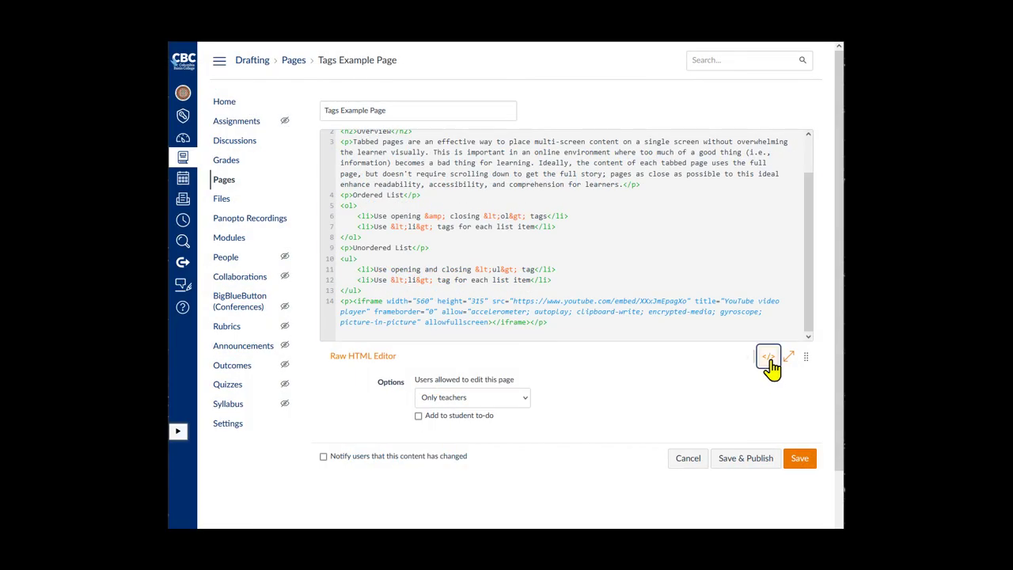
left_click(766, 355)
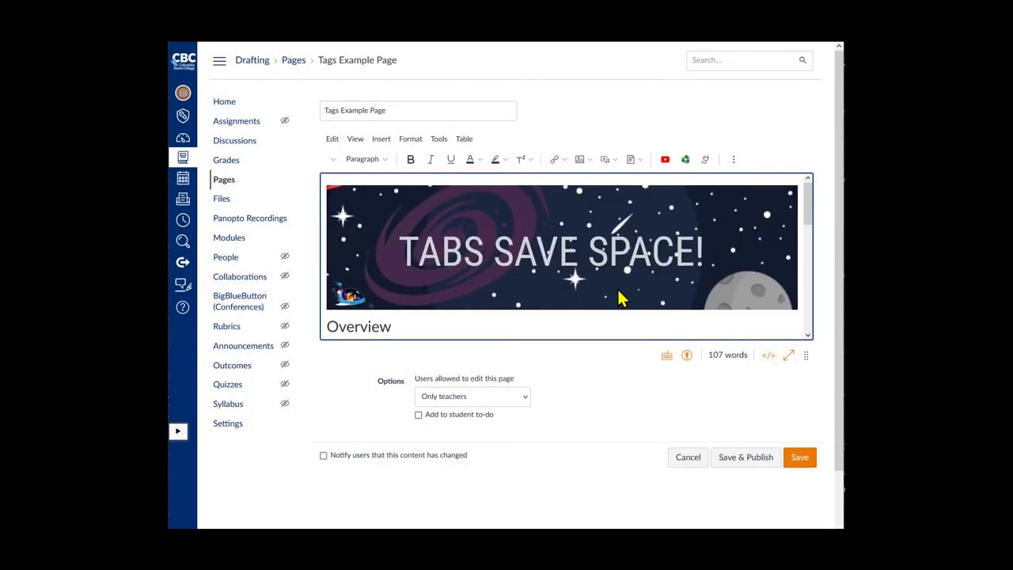
scroll(613, 282, "down", 5)
scroll(614, 283, "down", 1)
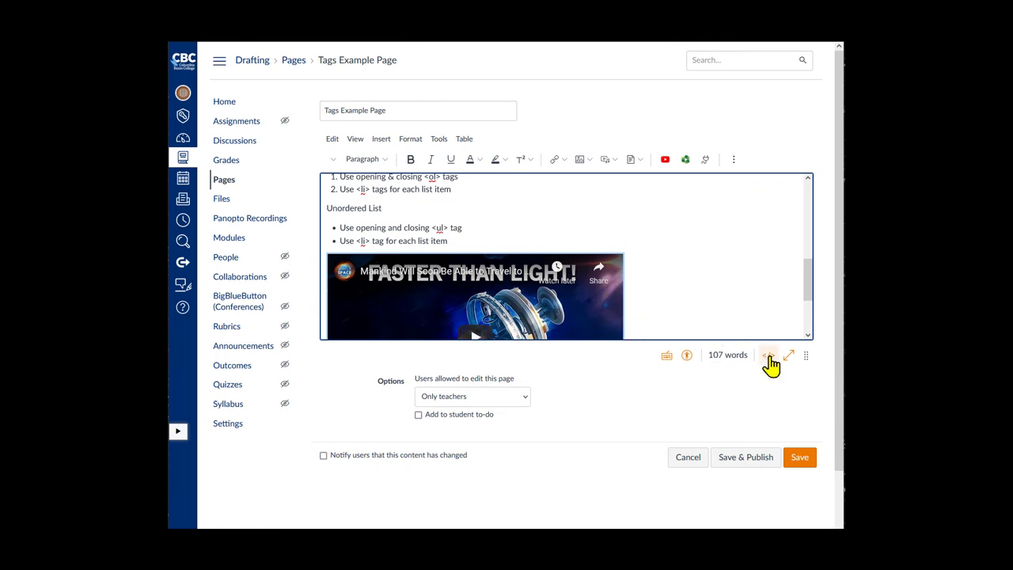
Step: Return to the HTML source and insert an empty line between the closing </ul> and the video paragraph
left_click(768, 355)
scroll(615, 264, "down", 1)
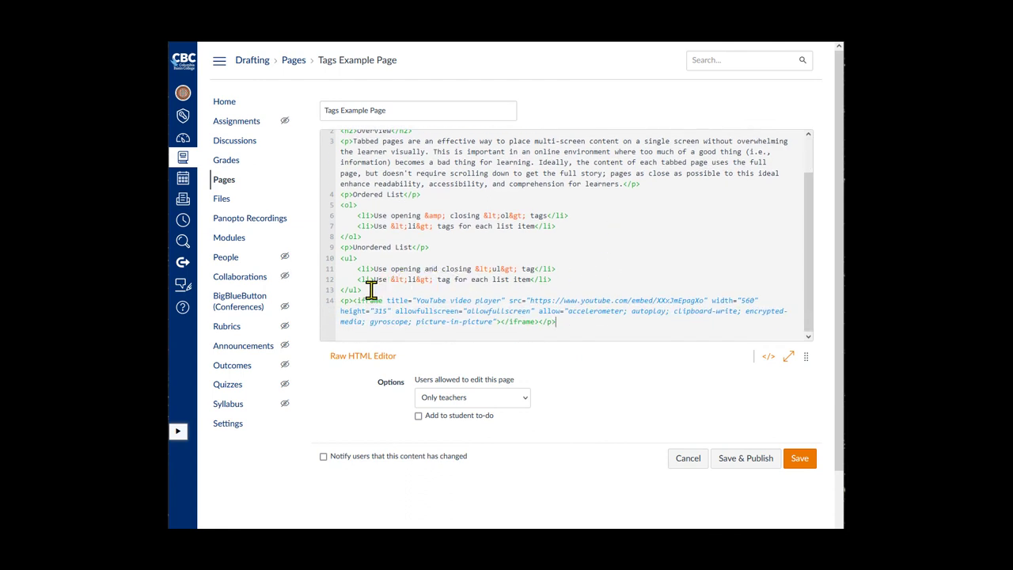
left_click(363, 290)
key("Return")
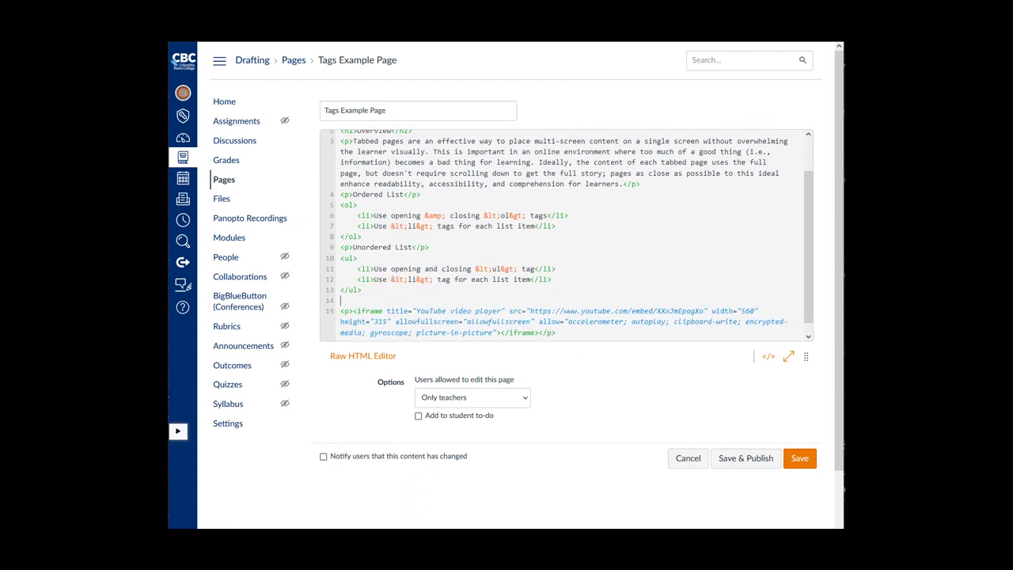